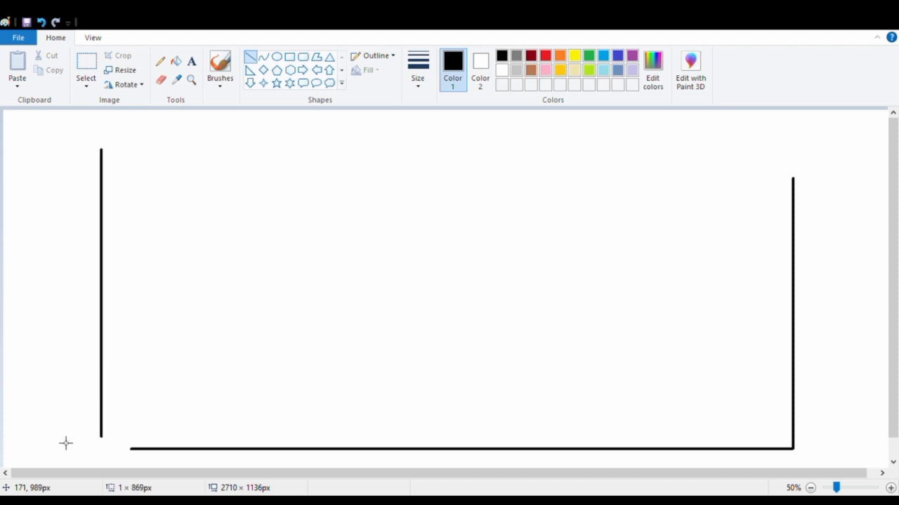
Join the left wall line to the end of the base line and trim both wall tops to the same height
{"action": "left_click_drag", "start_coordinate": [110, 415], "coordinate": [138, 410]}
{"action": "left_click", "coordinate": [205, 364]}
{"action": "left_click", "coordinate": [85, 67]}
{"action": "left_click_drag", "start_coordinate": [112, 124], "coordinate": [812, 188]}
{"action": "key", "text": "Delete"}
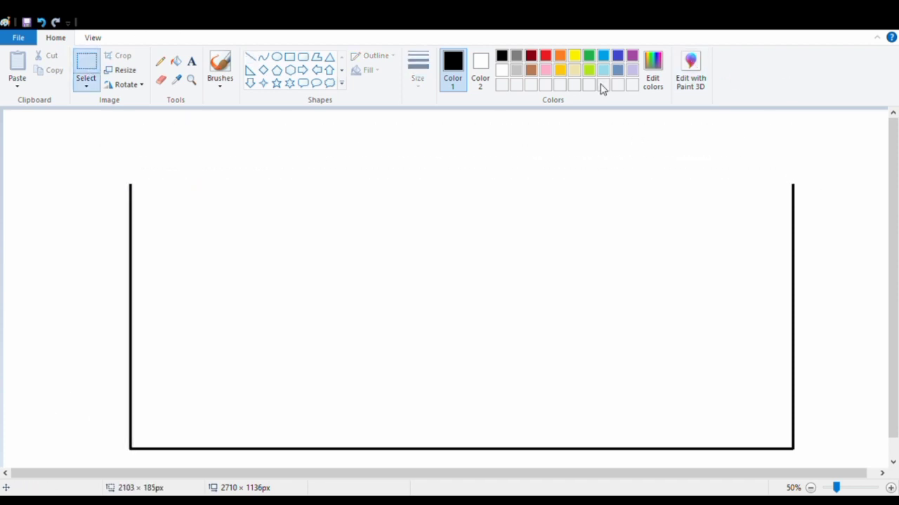
Draw a horizontal eave line overhanging both walls, and shrink and centre the whole drawing low on the canvas
{"action": "left_click", "coordinate": [250, 56]}
{"action": "left_click_drag", "start_coordinate": [76, 182], "coordinate": [851, 232]}
{"action": "left_click", "coordinate": [85, 67]}
{"action": "left_click_drag", "start_coordinate": [41, 141], "coordinate": [879, 452]}
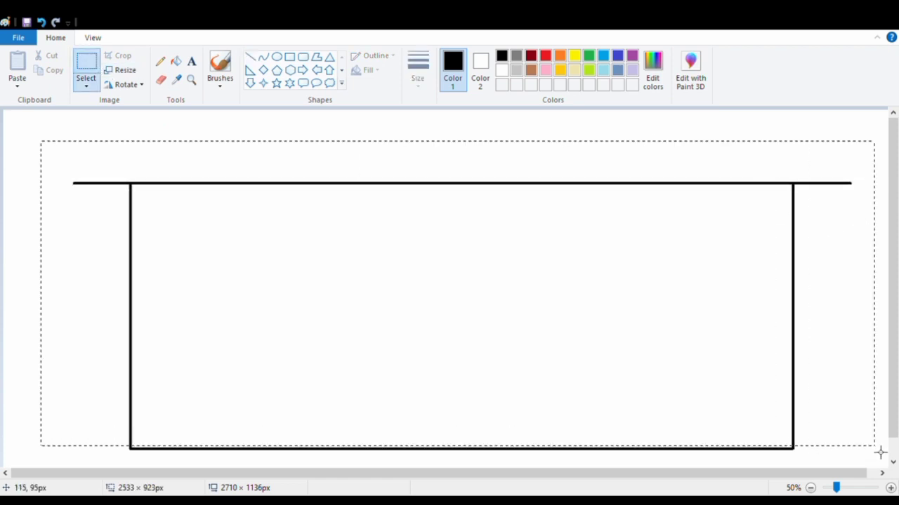
{"action": "left_click_drag", "start_coordinate": [43, 142], "coordinate": [247, 234]}
{"action": "left_click_drag", "start_coordinate": [252, 356], "coordinate": [337, 351]}
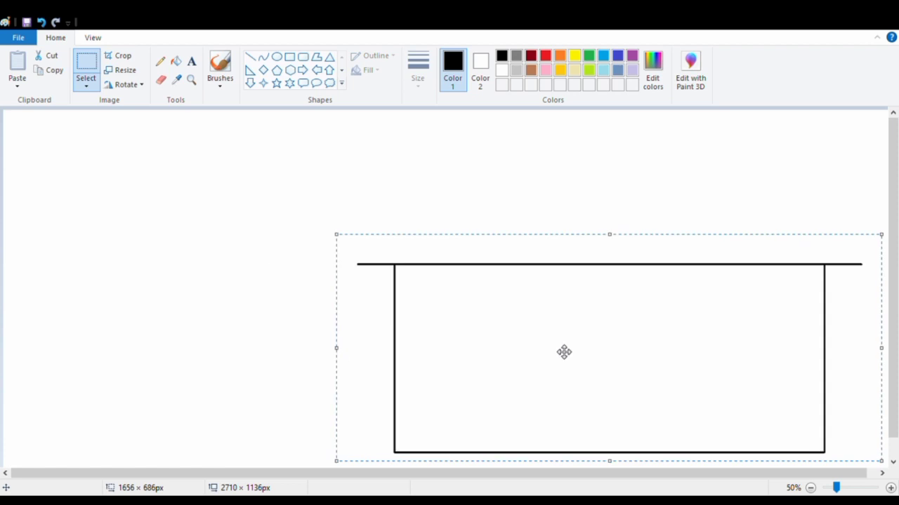
{"action": "left_click_drag", "start_coordinate": [563, 351], "coordinate": [369, 351]}
{"action": "left_click", "coordinate": [206, 156]}
Draw the roof's upper edge about 1311 px long and connect its ends to the eave with slanted lines
{"action": "left_click", "coordinate": [250, 57]}
{"action": "left_click_drag", "start_coordinate": [195, 195], "coordinate": [625, 273]}
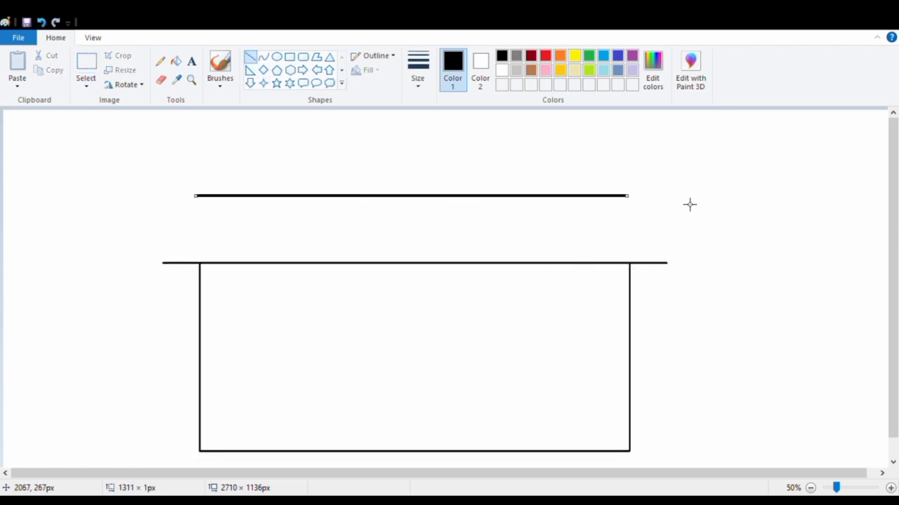
{"action": "left_click_drag", "start_coordinate": [629, 196], "coordinate": [666, 262]}
{"action": "left_click", "coordinate": [693, 231]}
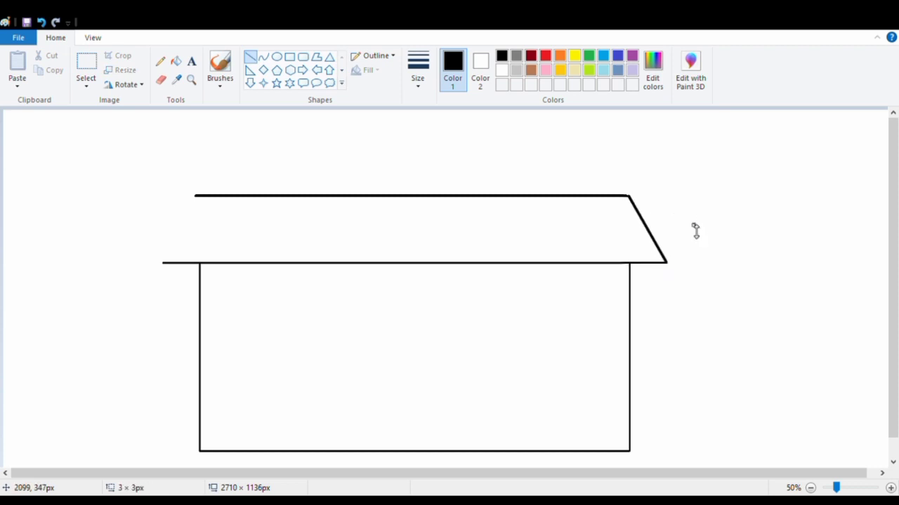
{"action": "left_click_drag", "start_coordinate": [197, 197], "coordinate": [164, 271]}
{"action": "left_click", "coordinate": [162, 246]}
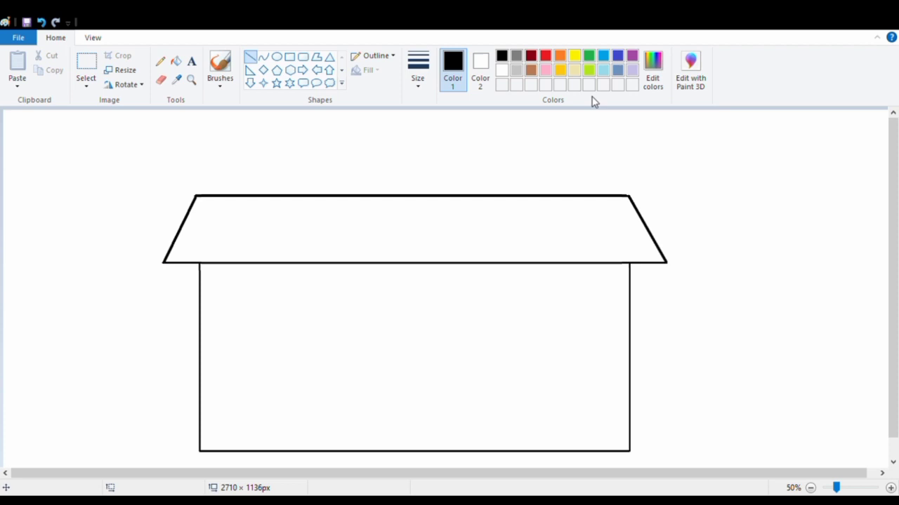
Scale the whole house down toward its lower right corner to free space above the roof
{"action": "left_click", "coordinate": [86, 65]}
{"action": "mouse_move", "coordinate": [101, 124]}
{"action": "left_mouse_down"}
{"action": "mouse_move", "coordinate": [698, 481]}
{"action": "mouse_move", "coordinate": [148, 173]}
{"action": "mouse_move", "coordinate": [180, 215]}
{"action": "left_mouse_up"}
{"action": "left_click", "coordinate": [204, 108]}
Draw an upper-storey rectangle standing on the right end of the roof's upper edge
{"action": "left_click", "coordinate": [289, 57]}
{"action": "left_click_drag", "start_coordinate": [435, 126], "coordinate": [639, 260]}
{"action": "left_click_drag", "start_coordinate": [639, 260], "coordinate": [638, 252]}
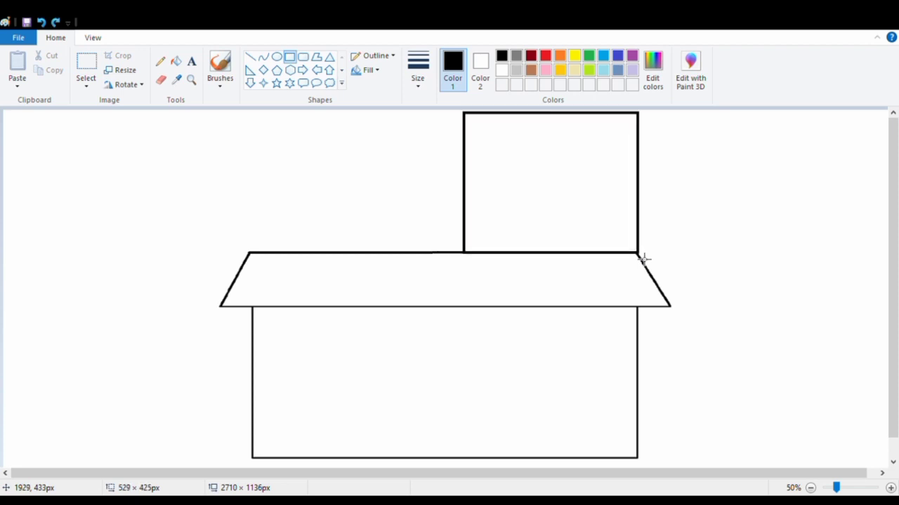
{"action": "left_click_drag", "start_coordinate": [638, 182], "coordinate": [635, 183]}
{"action": "left_click", "coordinate": [693, 191]}
Shrink the upper-storey rectangle and realign it with the right end of the lower roof
{"action": "left_click", "coordinate": [86, 67]}
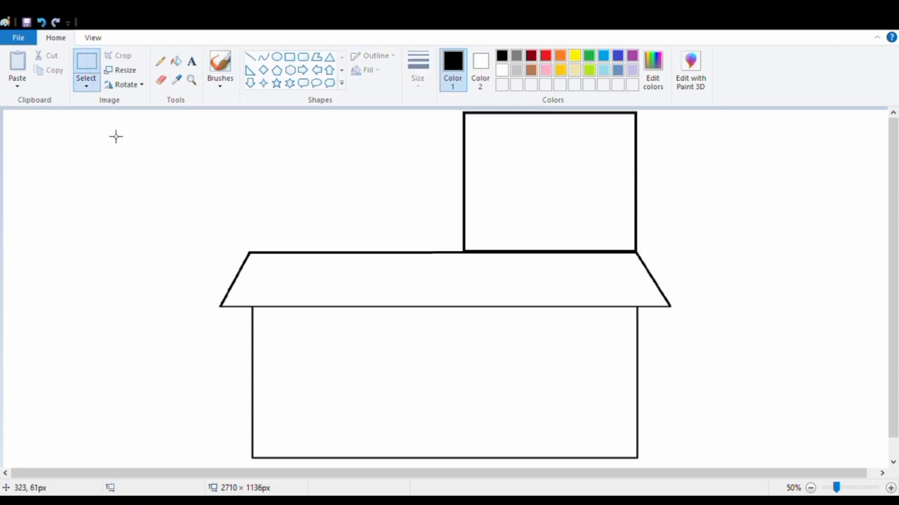
{"action": "left_click_drag", "start_coordinate": [344, 111], "coordinate": [368, 145]}
{"action": "left_click_drag", "start_coordinate": [529, 205], "coordinate": [505, 199]}
{"action": "left_click", "coordinate": [760, 142]}
Draw an overhanging eave line about 509 px long on the upper storey and a shorter roof line above it
{"action": "left_click", "coordinate": [250, 56]}
{"action": "mouse_move", "coordinate": [442, 140]}
{"action": "left_mouse_down"}
{"action": "mouse_move", "coordinate": [654, 166]}
{"action": "mouse_move", "coordinate": [665, 142]}
{"action": "left_mouse_up"}
{"action": "left_click_drag", "start_coordinate": [472, 110], "coordinate": [646, 144]}
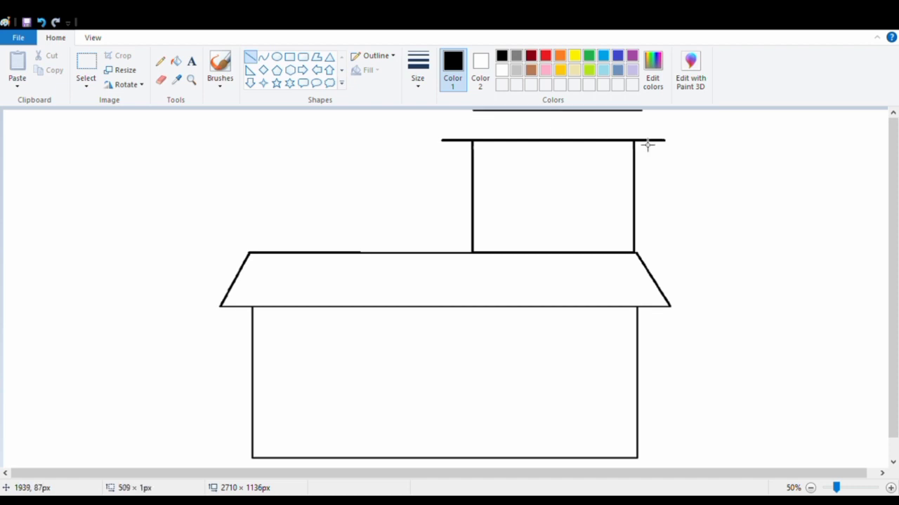
Move the house down slightly and close the upper roof with slanted lines on both sides
{"action": "left_click", "coordinate": [86, 70]}
{"action": "left_click_drag", "start_coordinate": [74, 111], "coordinate": [757, 466]}
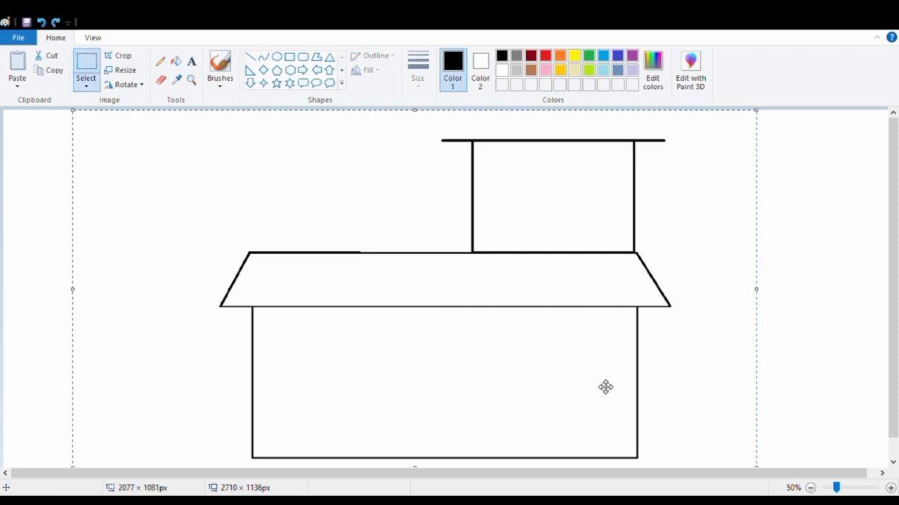
{"action": "scroll", "coordinate": [591, 377], "scroll_direction": "up", "scroll_amount": 1}
{"action": "left_click", "coordinate": [250, 56]}
{"action": "mouse_move", "coordinate": [457, 112]}
{"action": "left_mouse_down"}
{"action": "mouse_move", "coordinate": [649, 112]}
{"action": "mouse_move", "coordinate": [668, 147]}
{"action": "mouse_move", "coordinate": [463, 122]}
{"action": "mouse_move", "coordinate": [443, 148]}
{"action": "left_mouse_up"}
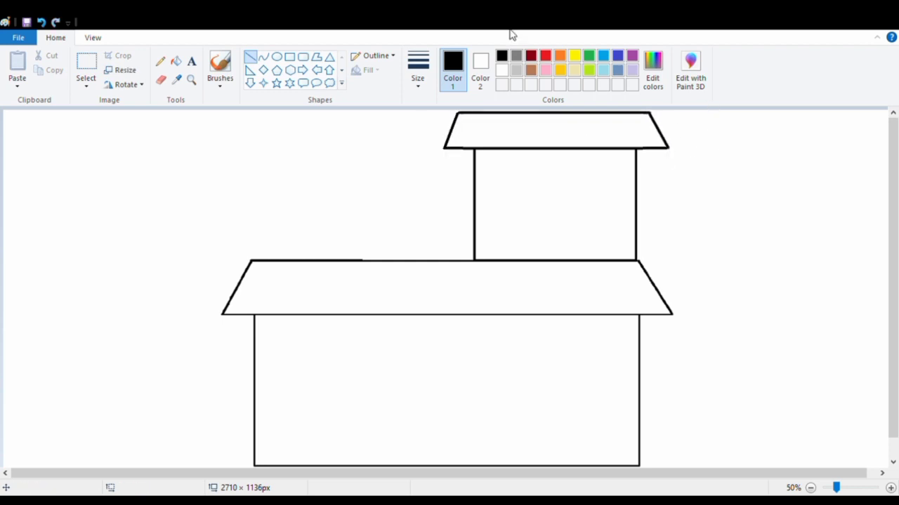
Draw a narrow balcony post at the left end of the lower roof and a thin handrail from it to the upper storey
{"action": "left_click", "coordinate": [289, 57]}
{"action": "left_click_drag", "start_coordinate": [252, 201], "coordinate": [257, 259]}
{"action": "left_click_drag", "start_coordinate": [258, 209], "coordinate": [256, 262]}
{"action": "left_click", "coordinate": [307, 206]}
{"action": "key", "text": "ctrl+z"}
{"action": "left_click", "coordinate": [483, 296]}
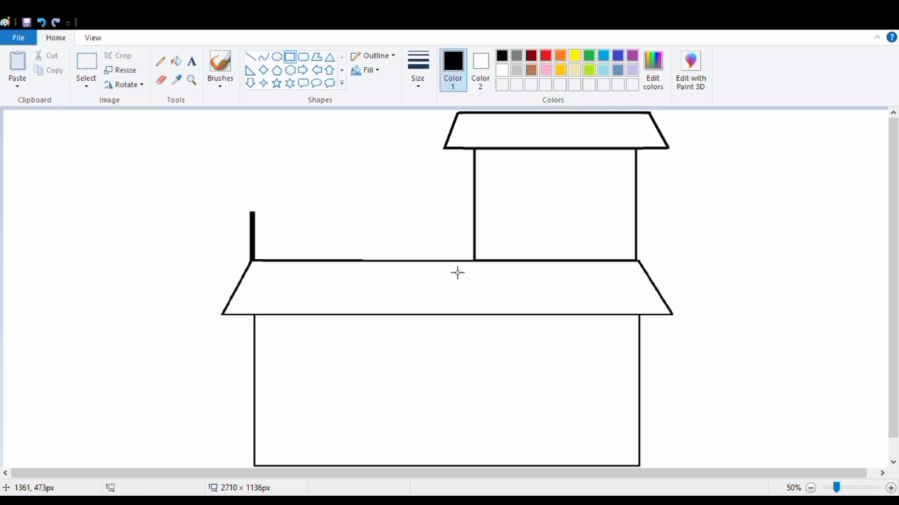
{"action": "left_click_drag", "start_coordinate": [241, 209], "coordinate": [480, 213]}
{"action": "left_click", "coordinate": [513, 209]}
Draw seven roughly evenly spaced vertical balusters between the balcony handrail and the lower roof
{"action": "left_click", "coordinate": [249, 57]}
{"action": "left_click_drag", "start_coordinate": [283, 212], "coordinate": [284, 267]}
{"action": "left_click_drag", "start_coordinate": [305, 217], "coordinate": [304, 260]}
{"action": "key", "text": "ctrl+z"}
{"action": "left_click_drag", "start_coordinate": [328, 212], "coordinate": [332, 266]}
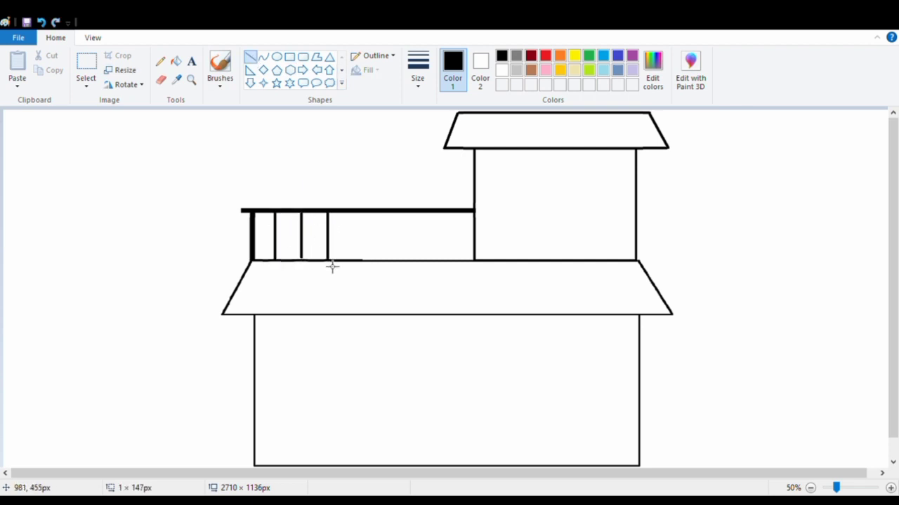
{"action": "left_click_drag", "start_coordinate": [358, 212], "coordinate": [357, 267]}
{"action": "left_click_drag", "start_coordinate": [393, 229], "coordinate": [389, 261]}
{"action": "left_click_drag", "start_coordinate": [416, 212], "coordinate": [417, 260]}
{"action": "left_click_drag", "start_coordinate": [446, 212], "coordinate": [443, 261]}
{"action": "left_click", "coordinate": [423, 192]}
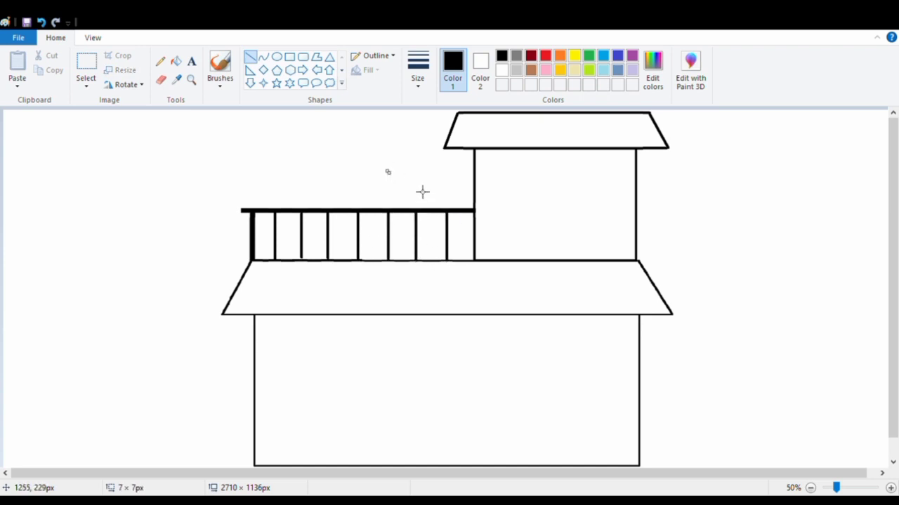
{"action": "left_click_drag", "start_coordinate": [302, 214], "coordinate": [303, 266]}
{"action": "left_click", "coordinate": [358, 185]}
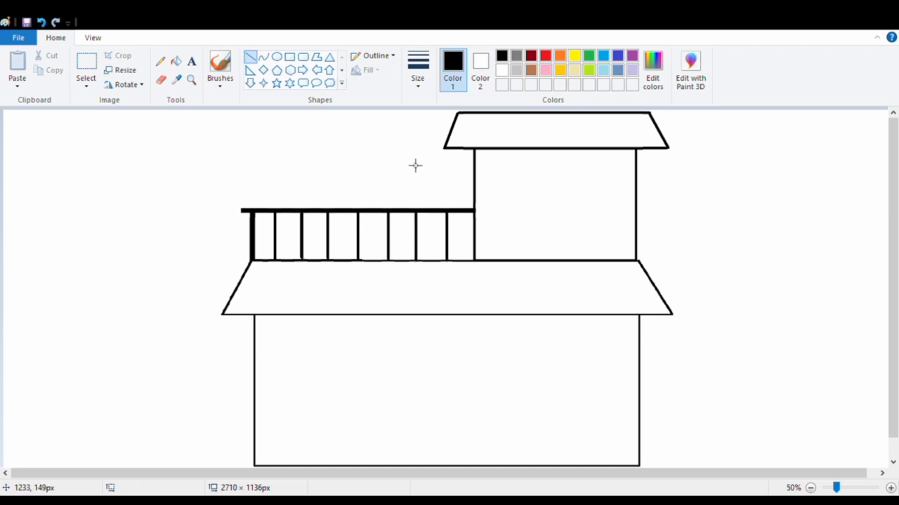
Draw a four-pane window in the middle of the upper-storey wall and copy it
{"action": "left_click", "coordinate": [289, 56]}
{"action": "mouse_move", "coordinate": [513, 175]}
{"action": "left_mouse_down"}
{"action": "mouse_move", "coordinate": [583, 220]}
{"action": "mouse_move", "coordinate": [552, 200]}
{"action": "mouse_move", "coordinate": [552, 219]}
{"action": "mouse_move", "coordinate": [582, 205]}
{"action": "left_mouse_up"}
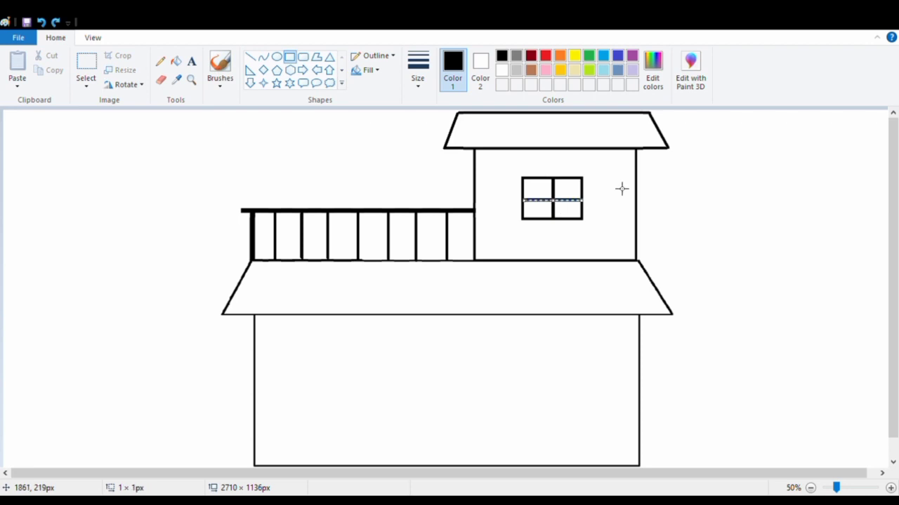
{"action": "left_click", "coordinate": [86, 70]}
{"action": "left_click_drag", "start_coordinate": [512, 165], "coordinate": [596, 232]}
{"action": "right_click", "coordinate": [577, 196]}
{"action": "left_click", "coordinate": [593, 210]}
Paste two copies of the window and place one on each side of the ground-floor wall
{"action": "right_click", "coordinate": [404, 169]}
{"action": "left_click", "coordinate": [442, 204]}
{"action": "left_click_drag", "start_coordinate": [60, 146], "coordinate": [253, 294]}
{"action": "key", "text": "ctrl+z"}
{"action": "right_click", "coordinate": [197, 186]}
{"action": "key", "text": "ctrl+v"}
{"action": "left_click_drag", "start_coordinate": [48, 144], "coordinate": [603, 393]}
{"action": "left_click", "coordinate": [255, 227]}
{"action": "key", "text": "ctrl+v"}
{"action": "left_click", "coordinate": [208, 156]}
Draw a door rectangle in the middle of the ground-floor wall, standing on the base line
{"action": "left_click", "coordinate": [289, 57]}
{"action": "left_click_drag", "start_coordinate": [404, 370], "coordinate": [485, 472]}
{"action": "left_click_drag", "start_coordinate": [441, 371], "coordinate": [441, 382]}
{"action": "left_click_drag", "start_coordinate": [480, 424], "coordinate": [475, 423]}
{"action": "left_click", "coordinate": [375, 381]}
Draw a larger rectangle around the door as its frame, reaching down to the base line
{"action": "left_click_drag", "start_coordinate": [385, 370], "coordinate": [491, 471]}
{"action": "left_click_drag", "start_coordinate": [393, 420], "coordinate": [399, 421]}
{"action": "left_click_drag", "start_coordinate": [443, 377], "coordinate": [443, 376]}
{"action": "left_click_drag", "start_coordinate": [492, 420], "coordinate": [494, 421]}
{"action": "left_click", "coordinate": [520, 383]}
Draw two path lines flaring outward from the lower corners of the door frame to the canvas edge
{"action": "scroll", "coordinate": [539, 320], "scroll_direction": "down", "scroll_amount": 1}
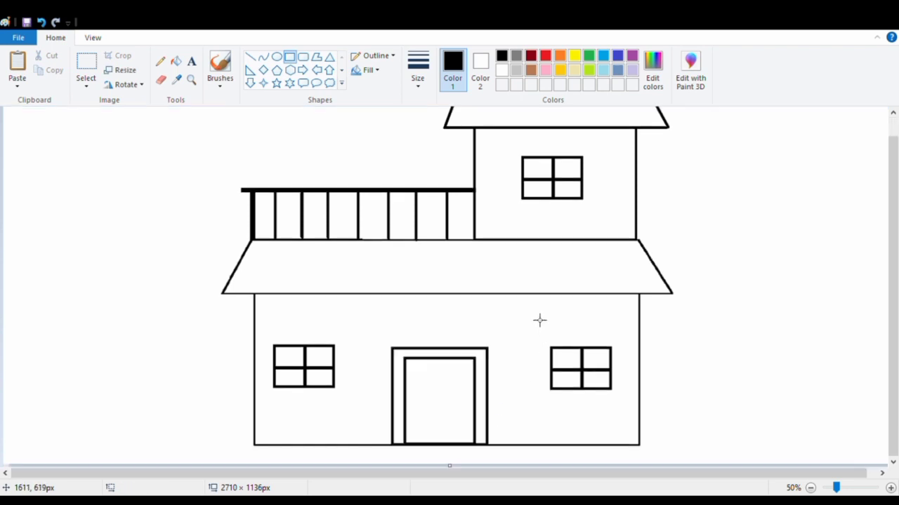
{"action": "left_click", "coordinate": [250, 56]}
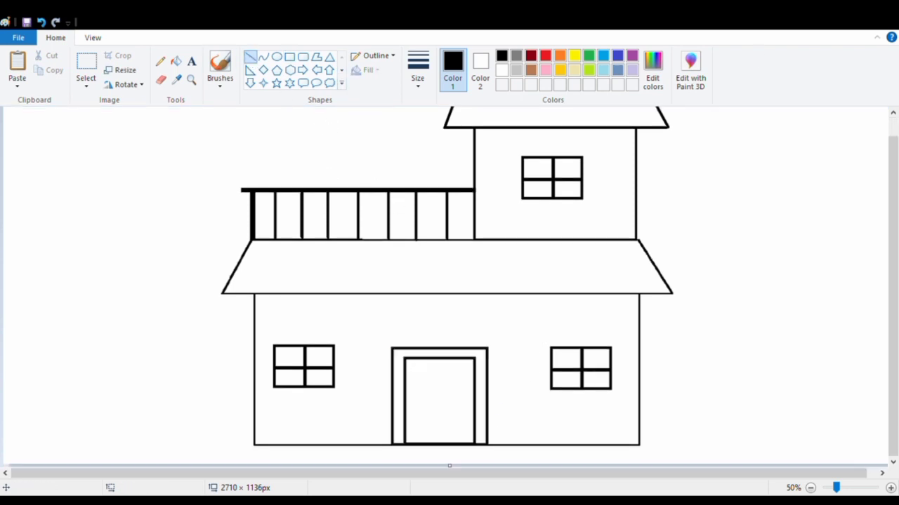
{"action": "left_click_drag", "start_coordinate": [391, 445], "coordinate": [373, 484]}
{"action": "left_click_drag", "start_coordinate": [486, 445], "coordinate": [500, 476]}
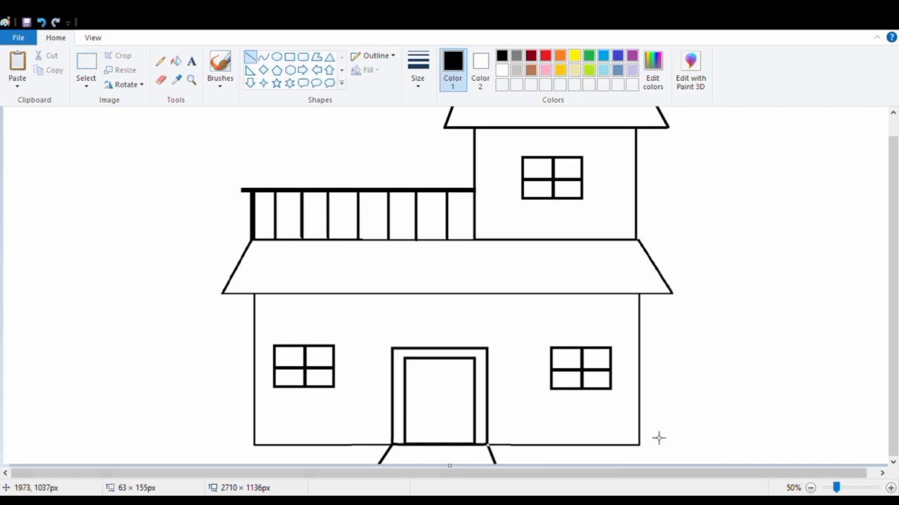
Extend ground lines from both lower corners of the house to the sides of the canvas
{"action": "left_click_drag", "start_coordinate": [639, 444], "coordinate": [888, 444]}
{"action": "left_click_drag", "start_coordinate": [256, 444], "coordinate": [2, 445]}
{"action": "left_click", "coordinate": [134, 408]}
{"action": "mouse_move", "coordinate": [404, 473]}
{"action": "left_mouse_down"}
{"action": "mouse_move", "coordinate": [421, 474]}
{"action": "mouse_move", "coordinate": [400, 472]}
{"action": "left_mouse_up"}
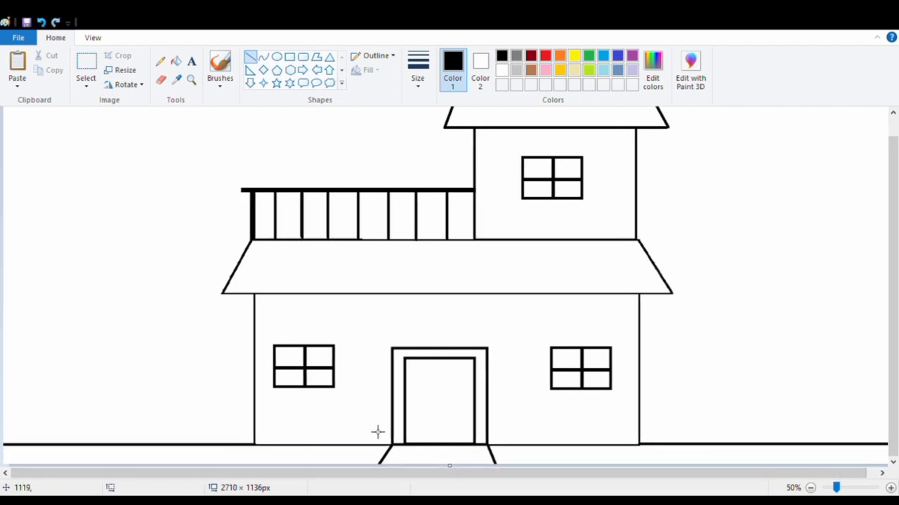
Draw two cloud callout shapes in the sky, one on each side of the house
{"action": "scroll", "coordinate": [889, 313], "scroll_direction": "up", "scroll_amount": 1}
{"action": "scroll", "coordinate": [692, 253], "scroll_direction": "down", "scroll_amount": 1}
{"action": "scroll", "coordinate": [267, 56], "scroll_direction": "up", "scroll_amount": 1}
{"action": "left_click", "coordinate": [329, 83]}
{"action": "left_click", "coordinate": [876, 39]}
{"action": "left_click", "coordinate": [875, 39]}
{"action": "left_click_drag", "start_coordinate": [75, 130], "coordinate": [225, 181]}
{"action": "left_click", "coordinate": [129, 209]}
{"action": "mouse_move", "coordinate": [725, 152]}
{"action": "left_mouse_down"}
{"action": "mouse_move", "coordinate": [818, 213]}
{"action": "mouse_move", "coordinate": [856, 203]}
{"action": "left_mouse_up"}
{"action": "left_click_drag", "start_coordinate": [797, 178], "coordinate": [797, 158]}
{"action": "left_click", "coordinate": [780, 215]}
Delete the callout tails below both clouds so only the cloud outlines remain
{"action": "left_click", "coordinate": [87, 65]}
{"action": "left_click_drag", "start_coordinate": [73, 170], "coordinate": [132, 197]}
{"action": "left_click", "coordinate": [105, 231]}
{"action": "key", "text": "Delete"}
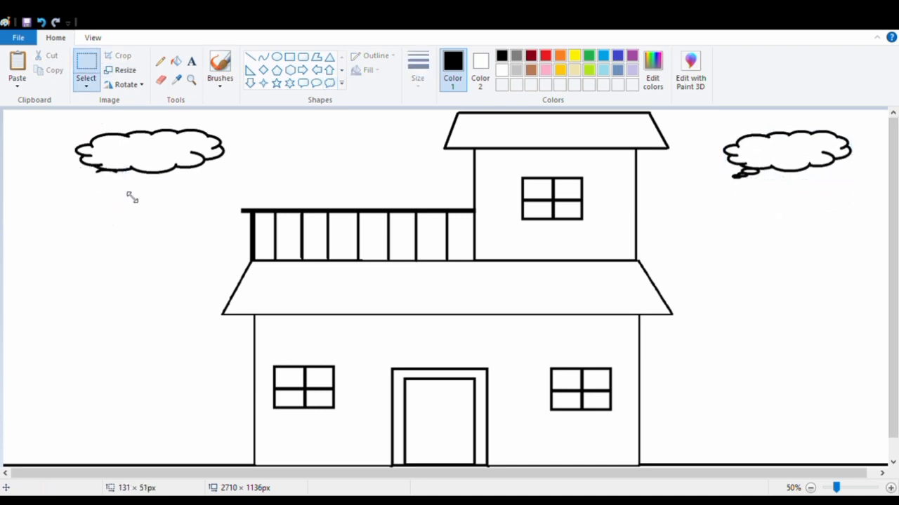
{"action": "left_click_drag", "start_coordinate": [93, 168], "coordinate": [109, 187]}
{"action": "key", "text": "Delete"}
{"action": "mouse_move", "coordinate": [756, 191]}
{"action": "left_mouse_down"}
{"action": "mouse_move", "coordinate": [772, 188]}
{"action": "mouse_move", "coordinate": [753, 183]}
{"action": "left_mouse_up"}
{"action": "key", "text": "Delete"}
{"action": "key", "text": "Delete"}
{"action": "key", "text": "Delete"}
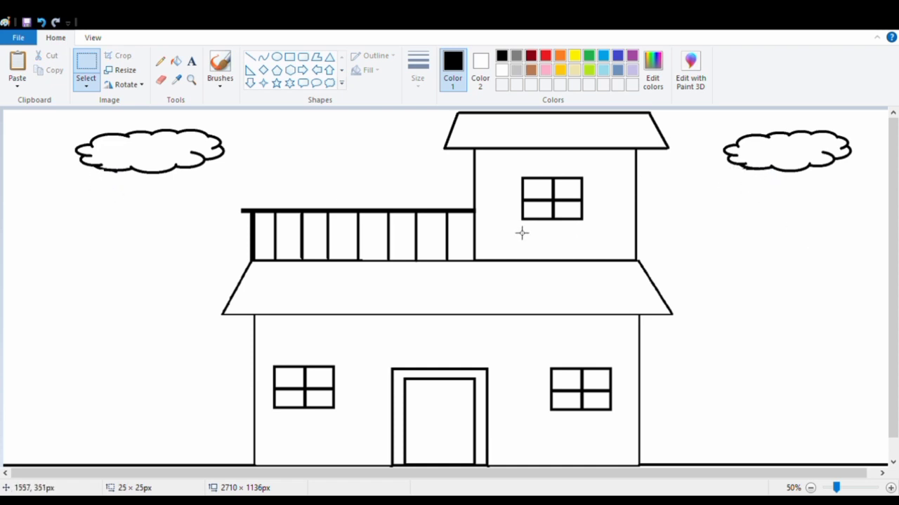
Draw a tree trunk from two inward-bending curves on the ground line to the left of the house
{"action": "scroll", "coordinate": [522, 233], "scroll_direction": "down", "scroll_amount": 1}
{"action": "left_click", "coordinate": [262, 57]}
{"action": "left_click_drag", "start_coordinate": [111, 396], "coordinate": [111, 444]}
{"action": "mouse_move", "coordinate": [116, 413]}
{"action": "left_mouse_down"}
{"action": "mouse_move", "coordinate": [125, 442]}
{"action": "mouse_move", "coordinate": [134, 420]}
{"action": "mouse_move", "coordinate": [132, 444]}
{"action": "left_mouse_up"}
{"action": "left_click", "coordinate": [122, 433]}
{"action": "left_click", "coordinate": [138, 412]}
{"action": "left_click", "coordinate": [122, 415]}
{"action": "left_click", "coordinate": [122, 426]}
{"action": "left_click", "coordinate": [152, 413]}
{"action": "key", "text": "ctrl+z"}
{"action": "left_click", "coordinate": [134, 418]}
{"action": "left_click", "coordinate": [125, 422]}
{"action": "left_click", "coordinate": [132, 425]}
{"action": "left_click", "coordinate": [168, 394]}
Outline the left tree's foliage freehand above the trunk and remove the trunk ends that run into it
{"action": "left_click", "coordinate": [160, 61]}
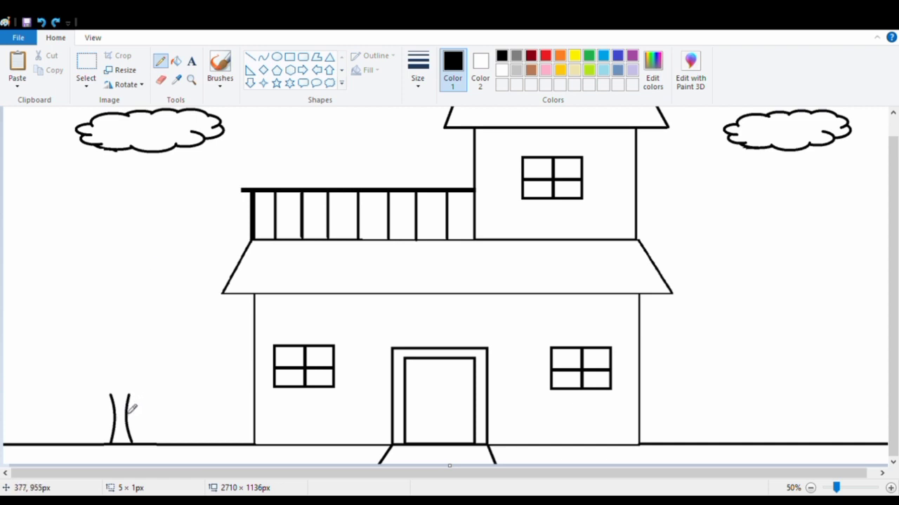
{"action": "left_click_drag", "start_coordinate": [129, 407], "coordinate": [153, 313]}
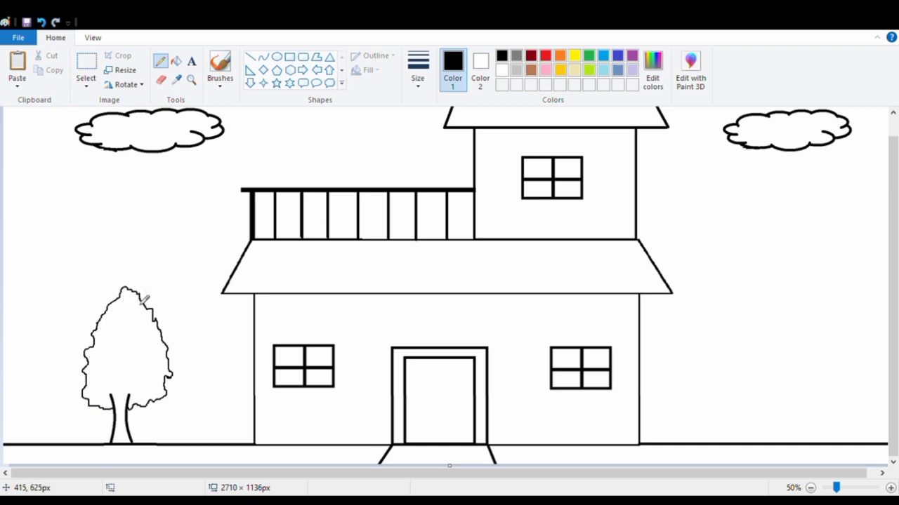
{"action": "left_click", "coordinate": [86, 71]}
{"action": "mouse_move", "coordinate": [110, 395]}
{"action": "left_mouse_down"}
{"action": "mouse_move", "coordinate": [146, 408]}
{"action": "mouse_move", "coordinate": [121, 421]}
{"action": "mouse_move", "coordinate": [134, 425]}
{"action": "left_mouse_up"}
{"action": "scroll", "coordinate": [134, 410], "scroll_direction": "up", "scroll_amount": 1}
{"action": "key", "text": "Delete"}
{"action": "left_click", "coordinate": [160, 61]}
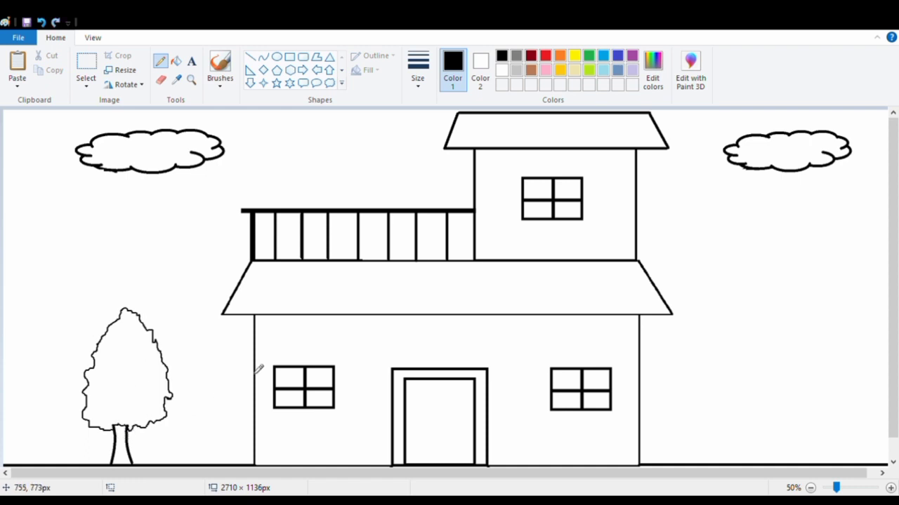
{"action": "left_click", "coordinate": [86, 70]}
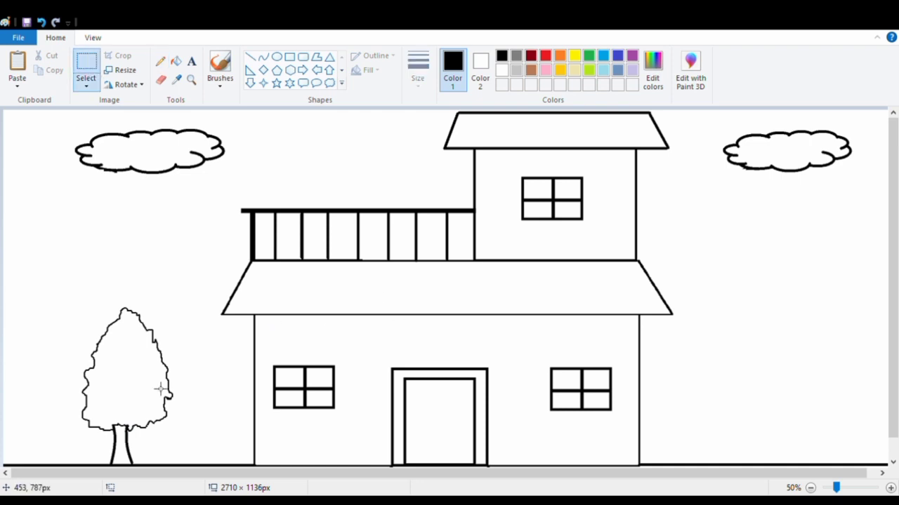
{"action": "left_click_drag", "start_coordinate": [45, 279], "coordinate": [205, 459]}
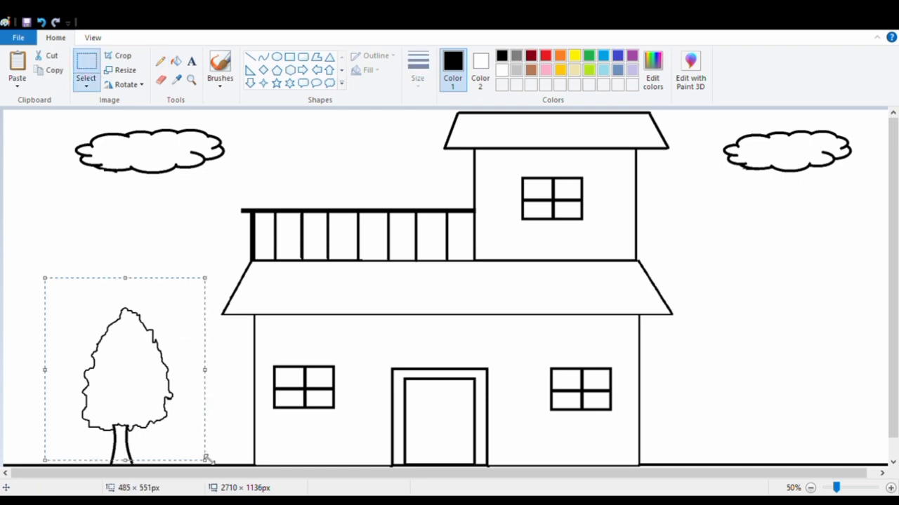
Draw a second tree trunk with two curves widening at the ground, to the right of the house
{"action": "left_click", "coordinate": [263, 56]}
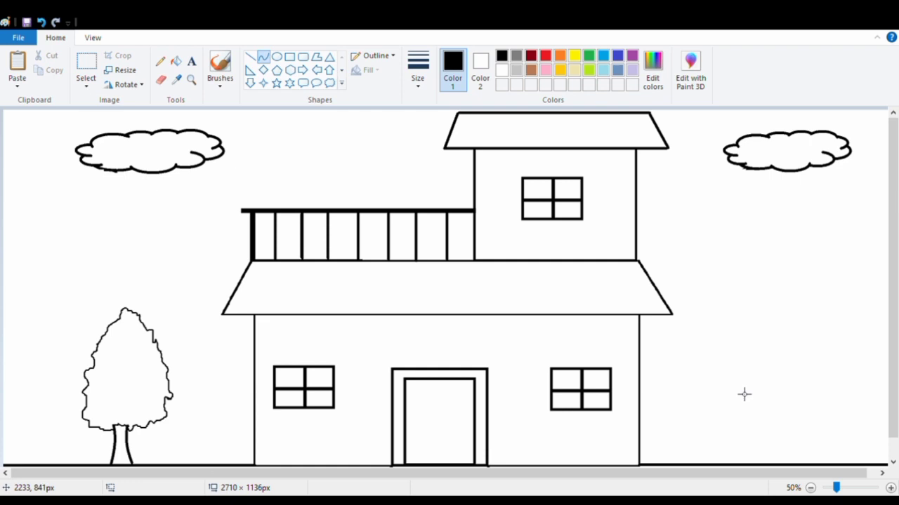
{"action": "left_click", "coordinate": [744, 420]}
{"action": "mouse_move", "coordinate": [728, 379]}
{"action": "left_mouse_down"}
{"action": "mouse_move", "coordinate": [726, 453]}
{"action": "mouse_move", "coordinate": [745, 441]}
{"action": "left_mouse_up"}
{"action": "left_click", "coordinate": [742, 428]}
{"action": "left_click", "coordinate": [796, 419]}
{"action": "mouse_move", "coordinate": [757, 385]}
{"action": "left_mouse_down"}
{"action": "mouse_move", "coordinate": [771, 450]}
{"action": "mouse_move", "coordinate": [772, 421]}
{"action": "mouse_move", "coordinate": [761, 434]}
{"action": "left_mouse_up"}
{"action": "left_click_drag", "start_coordinate": [769, 446], "coordinate": [775, 458]}
{"action": "left_click_drag", "start_coordinate": [770, 417], "coordinate": [766, 417]}
{"action": "left_click_drag", "start_coordinate": [771, 455], "coordinate": [775, 459]}
{"action": "left_click", "coordinate": [806, 405]}
Draw the right tree's foliage and roots freehand and remove the trunk ends inside the foliage
{"action": "left_click", "coordinate": [160, 61]}
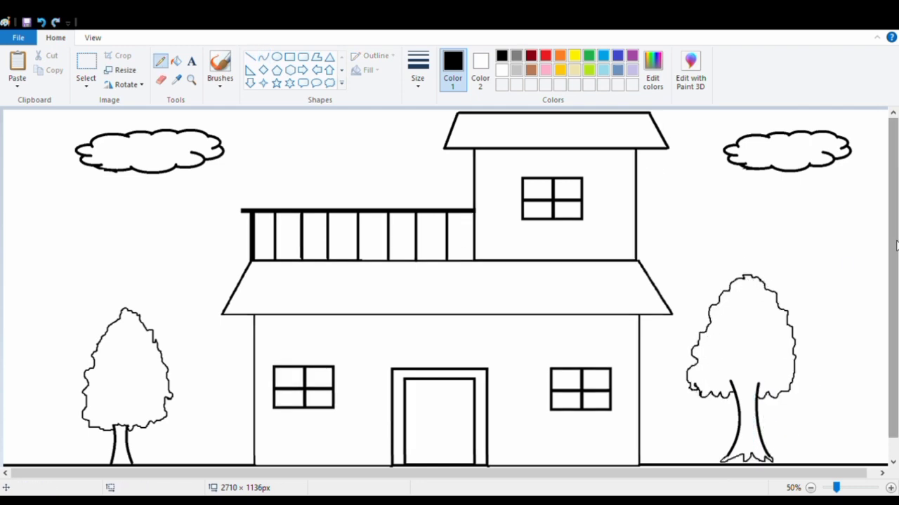
{"action": "left_click", "coordinate": [85, 65]}
{"action": "left_click_drag", "start_coordinate": [723, 374], "coordinate": [772, 394]}
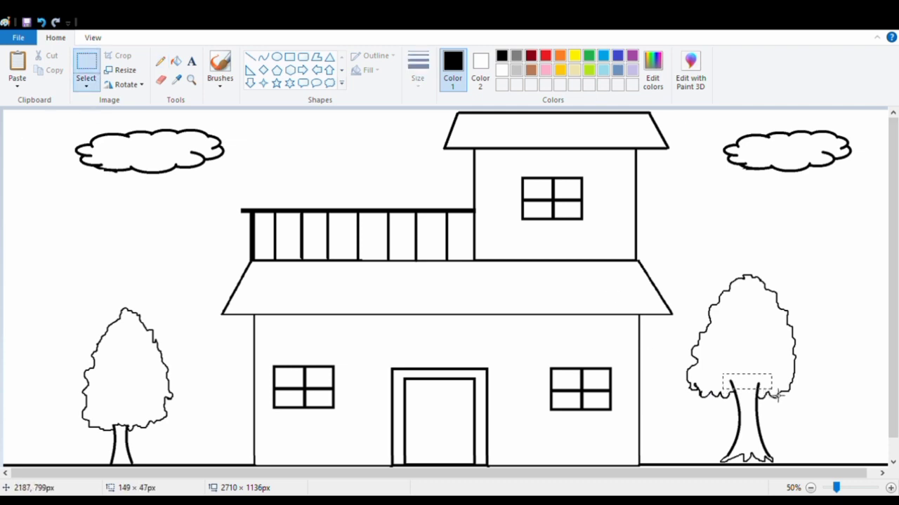
{"action": "key", "text": "Delete"}
{"action": "left_click", "coordinate": [161, 64]}
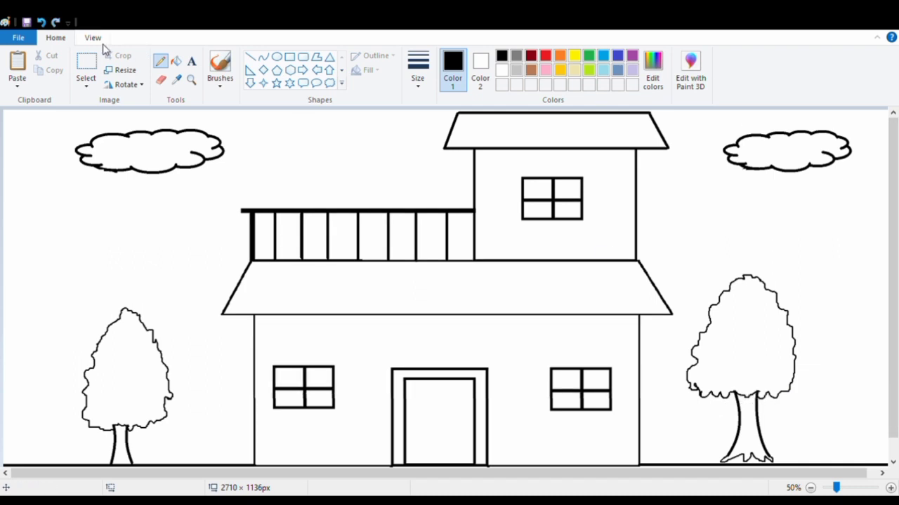
Scale the right tree down in height and width, keeping it standing on the ground line
{"action": "left_click", "coordinate": [86, 70]}
{"action": "left_click_drag", "start_coordinate": [830, 261], "coordinate": [686, 463]}
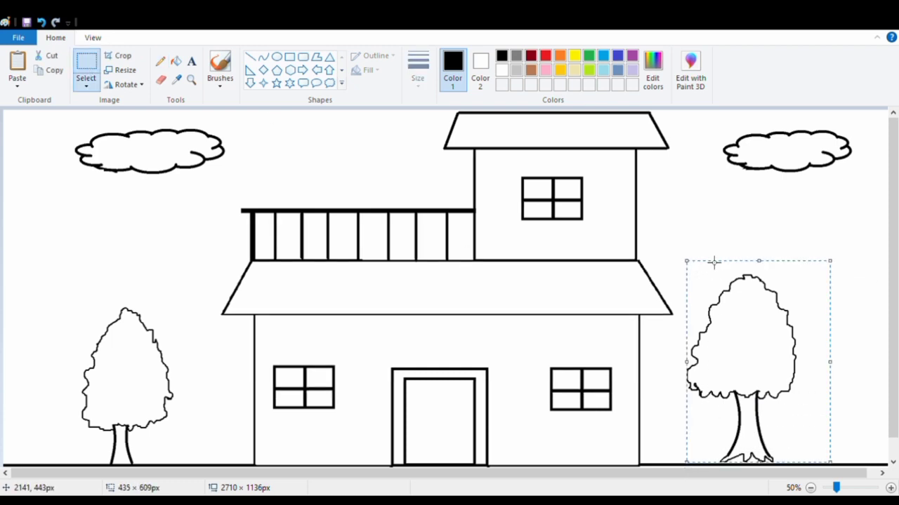
{"action": "left_click_drag", "start_coordinate": [688, 263], "coordinate": [699, 318]}
{"action": "left_click_drag", "start_coordinate": [831, 390], "coordinate": [804, 391]}
{"action": "left_click", "coordinate": [837, 294]}
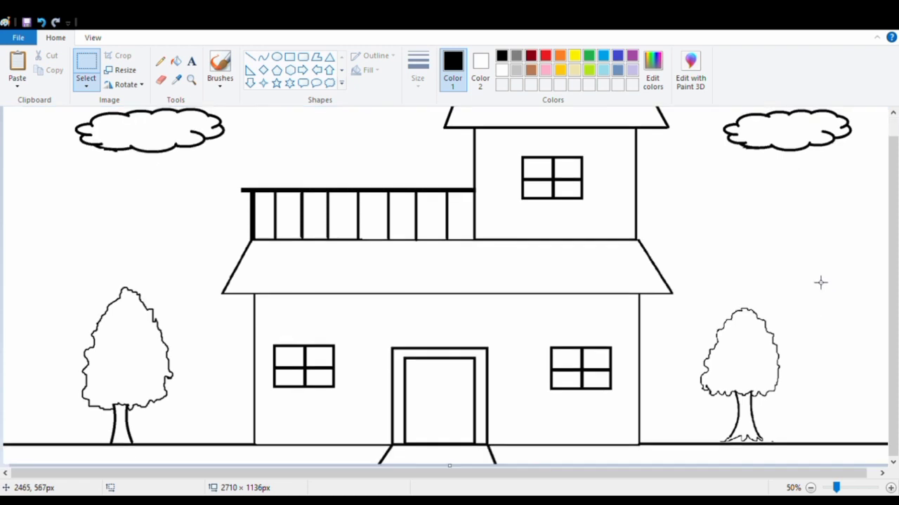
Fill the left tree's foliage with a custom dark green
{"action": "left_click", "coordinate": [603, 70]}
{"action": "left_click", "coordinate": [175, 61]}
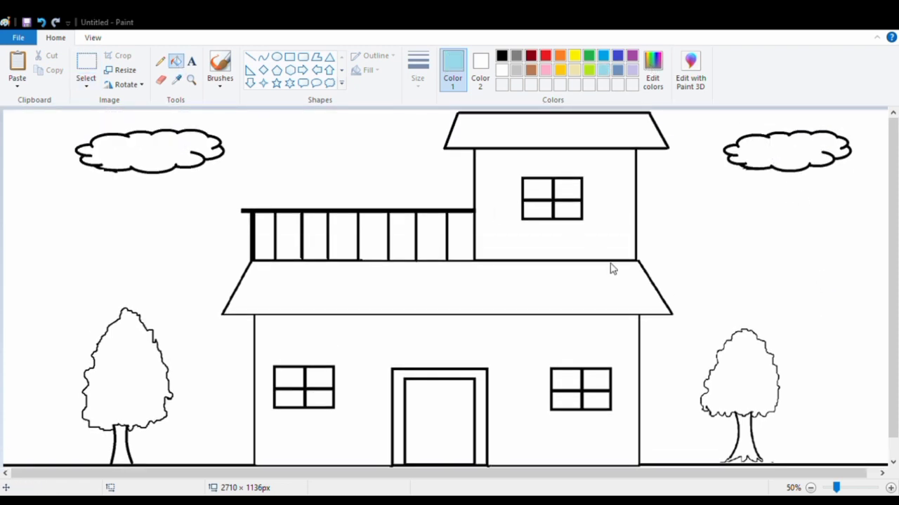
{"action": "left_click", "coordinate": [134, 372]}
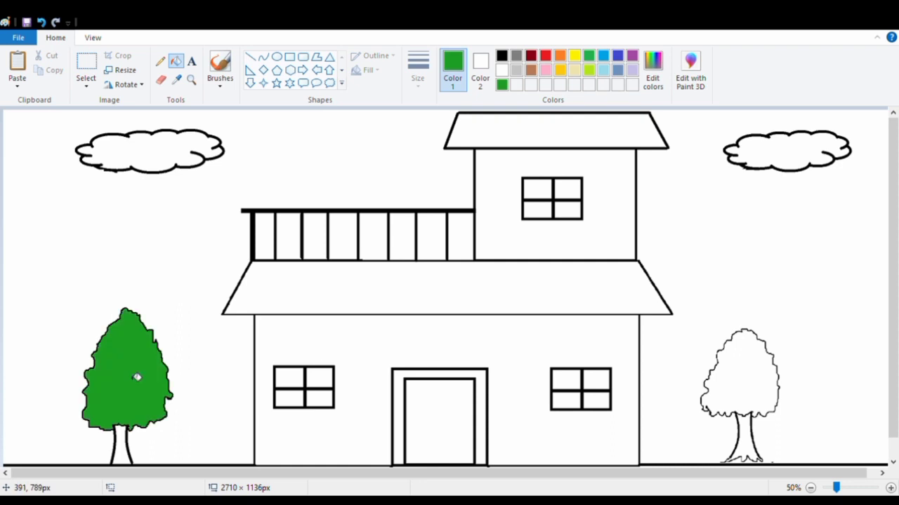
Fill the right tree's foliage with the same dark green and both tree trunks with brown
{"action": "left_click", "coordinate": [738, 372]}
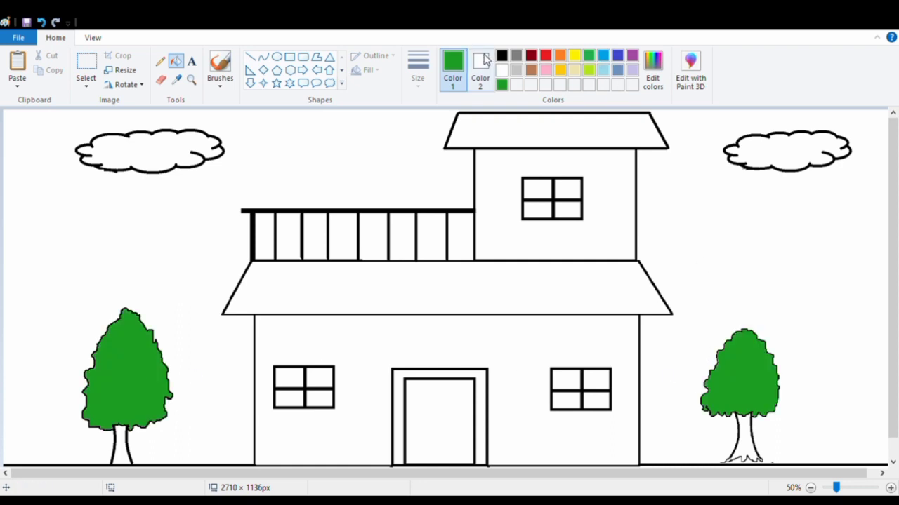
{"action": "left_click", "coordinate": [531, 70]}
{"action": "left_click", "coordinate": [122, 444]}
{"action": "left_click", "coordinate": [749, 434]}
Fill the ground on both sides of the path with a custom light green and the path with a custom light brown
{"action": "scroll", "coordinate": [633, 114], "scroll_direction": "down", "scroll_amount": 1}
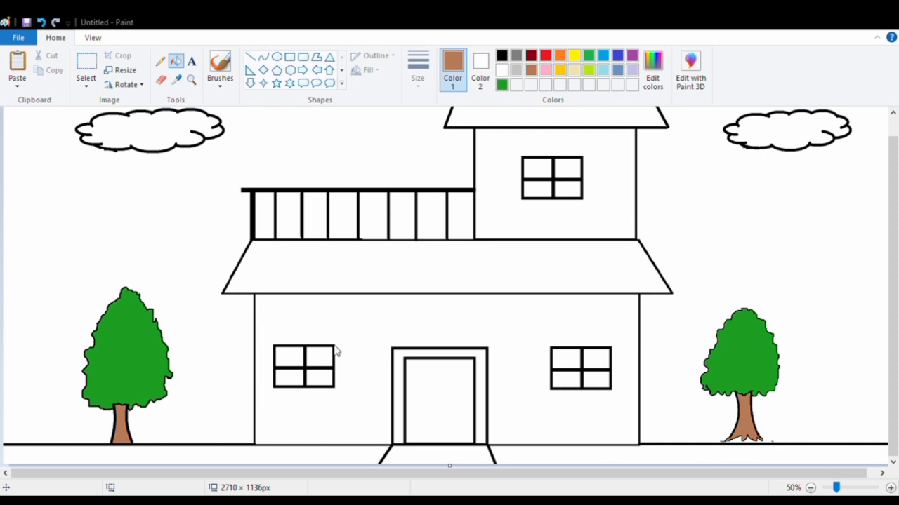
{"action": "left_click", "coordinate": [356, 457]}
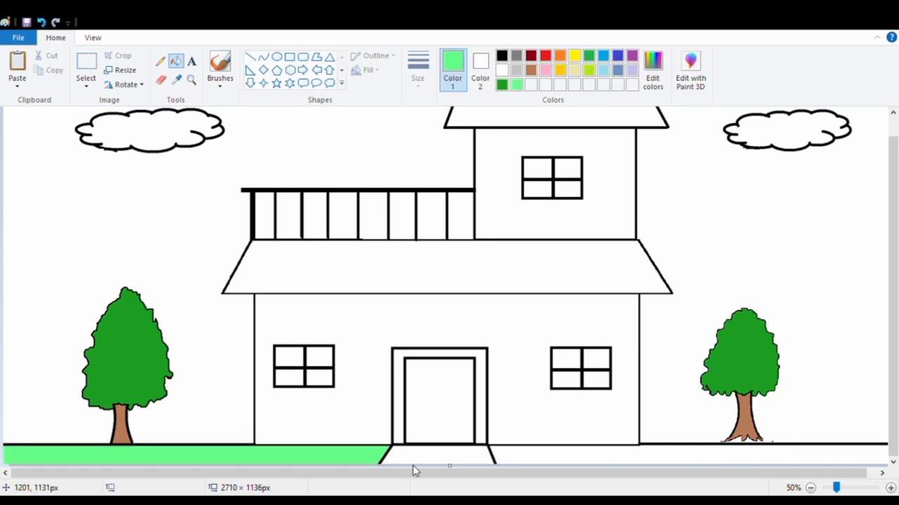
{"action": "left_click", "coordinate": [549, 460]}
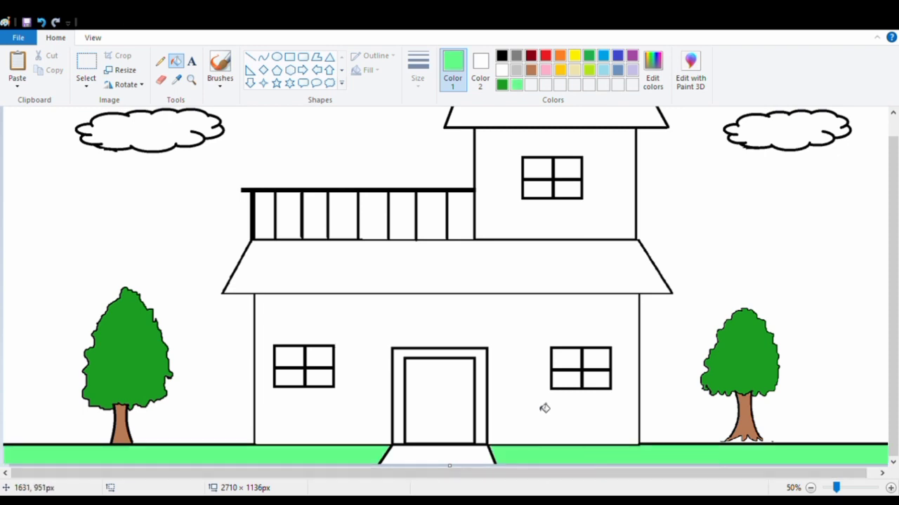
{"action": "left_click", "coordinate": [531, 71]}
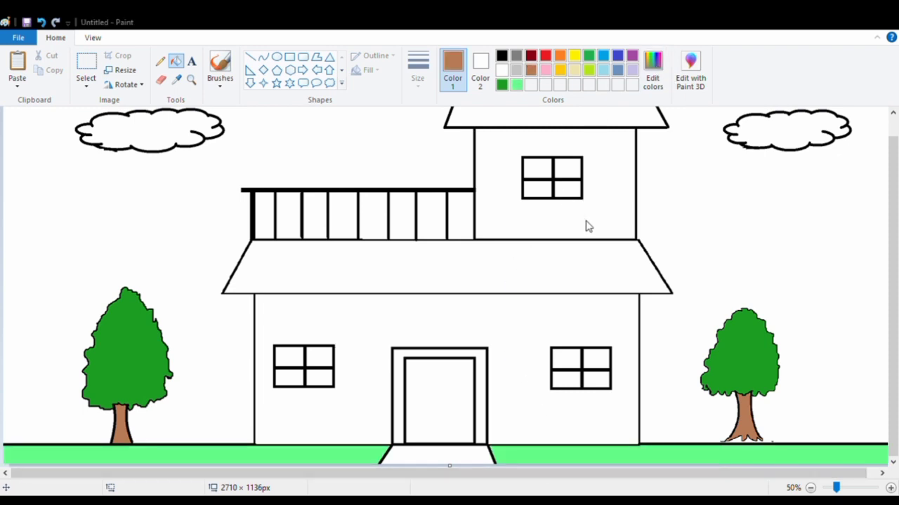
{"action": "left_click", "coordinate": [443, 455]}
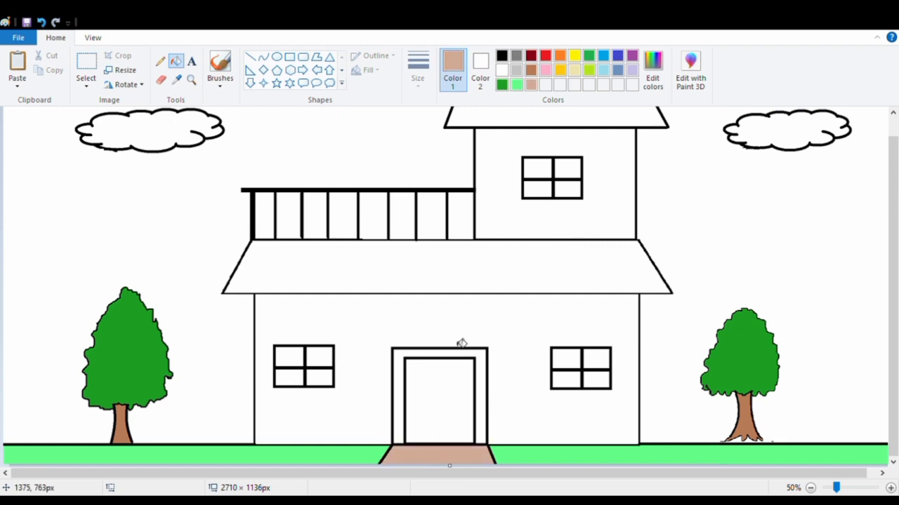
Fill the sky around the house with a custom pale blue
{"action": "left_click", "coordinate": [602, 70]}
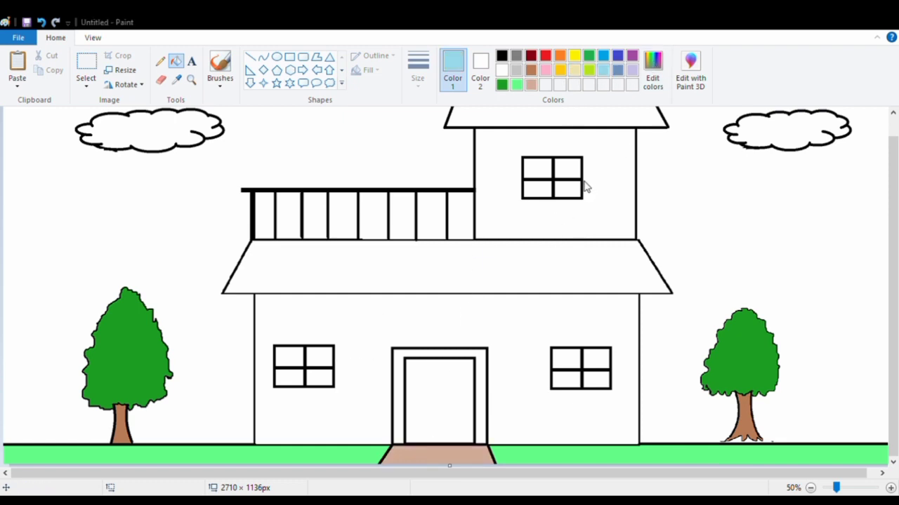
{"action": "left_click", "coordinate": [354, 137]}
{"action": "scroll", "coordinate": [506, 134], "scroll_direction": "up", "scroll_amount": 1}
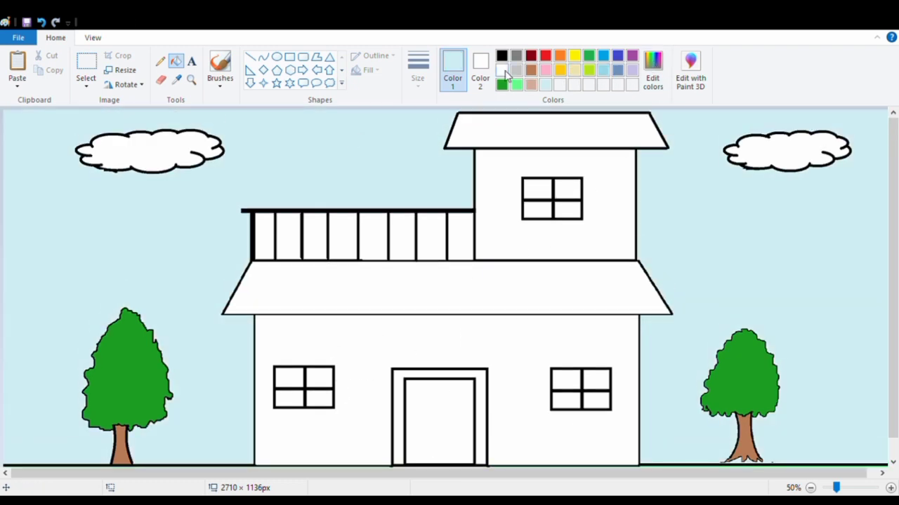
Fill the black outlines of both clouds with white
{"action": "left_click", "coordinate": [502, 70]}
{"action": "left_click", "coordinate": [207, 140]}
{"action": "left_click", "coordinate": [783, 135]}
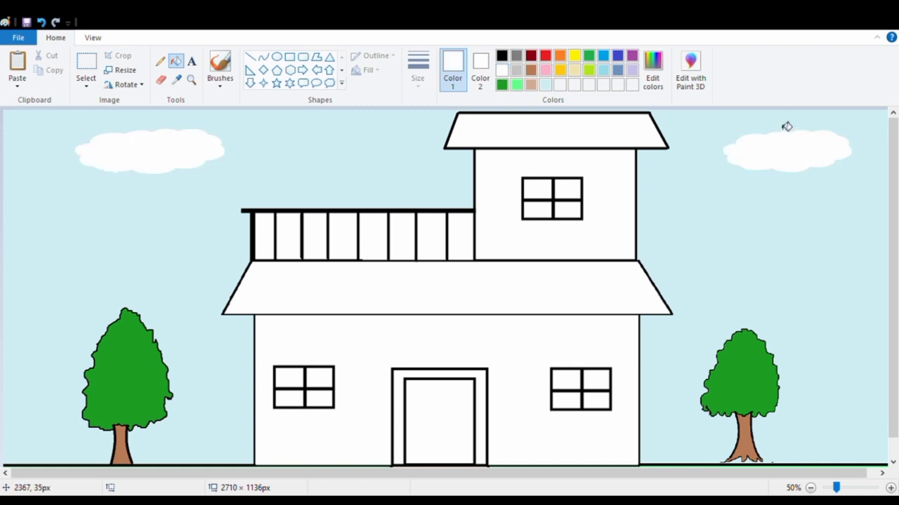
Copy the left cloud, shrink the copy and place it in the sky between the left cloud and the upper roof
{"action": "left_click", "coordinate": [85, 67]}
{"action": "left_click_drag", "start_coordinate": [44, 120], "coordinate": [234, 187]}
{"action": "left_click_drag", "start_coordinate": [287, 164], "coordinate": [292, 165]}
{"action": "left_click_drag", "start_coordinate": [205, 151], "coordinate": [164, 141]}
{"action": "left_click_drag", "start_coordinate": [844, 219], "coordinate": [399, 150]}
{"action": "left_click", "coordinate": [820, 226]}
{"action": "left_click", "coordinate": [838, 206]}
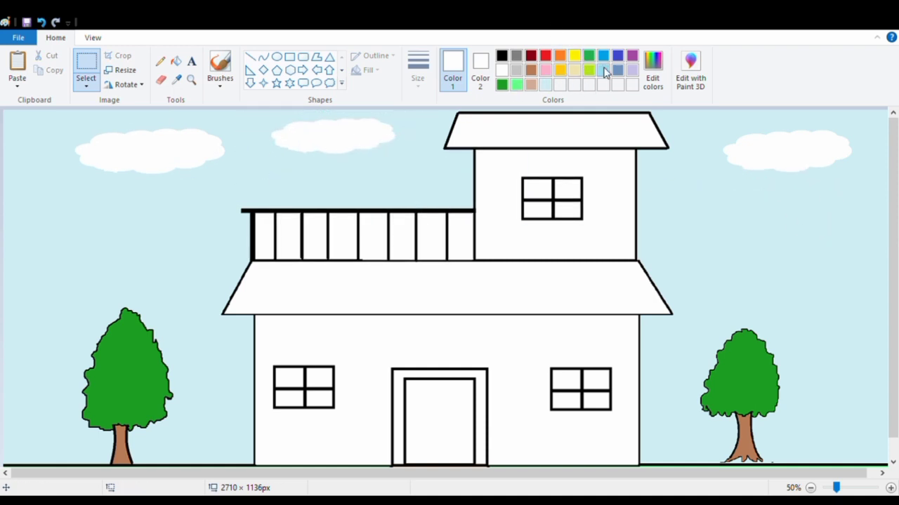
Fill the four panes of the ground floor's left window with light turquoise
{"action": "left_click", "coordinate": [604, 71]}
{"action": "left_click", "coordinate": [176, 61]}
{"action": "left_click", "coordinate": [287, 377]}
{"action": "left_click", "coordinate": [320, 377]}
{"action": "left_click", "coordinate": [288, 398]}
{"action": "left_click", "coordinate": [320, 398]}
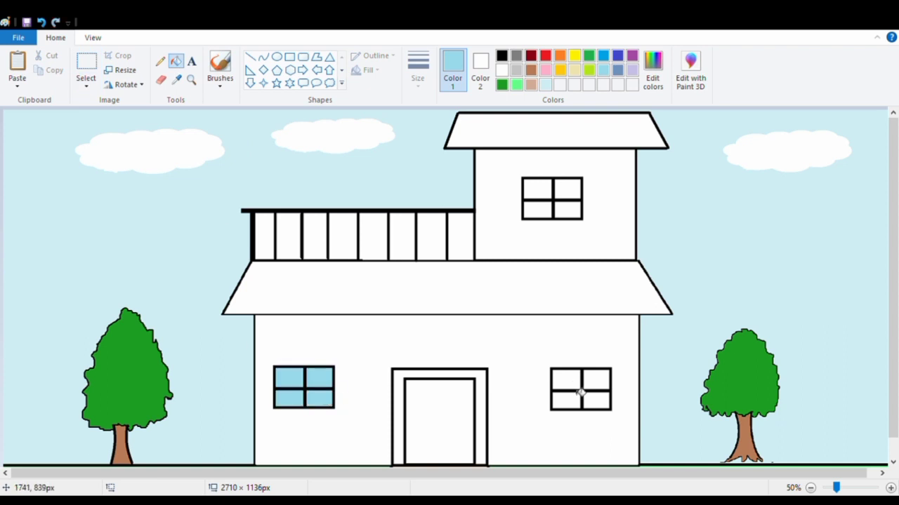
Fill the panes of the ground floor's right window and the upper-storey window with the same light turquoise
{"action": "left_click", "coordinate": [565, 379]}
{"action": "left_click", "coordinate": [596, 379]}
{"action": "left_click", "coordinate": [566, 403]}
{"action": "left_click", "coordinate": [596, 400]}
{"action": "left_click", "coordinate": [538, 190]}
{"action": "left_click", "coordinate": [567, 188]}
{"action": "left_click", "coordinate": [538, 209]}
{"action": "left_click", "coordinate": [572, 211]}
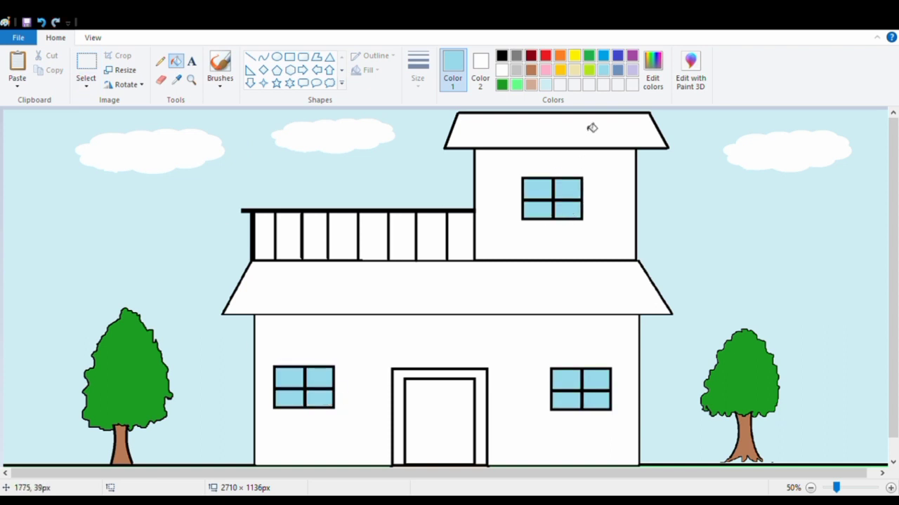
{"action": "left_click", "coordinate": [561, 56]}
{"action": "left_click", "coordinate": [574, 56]}
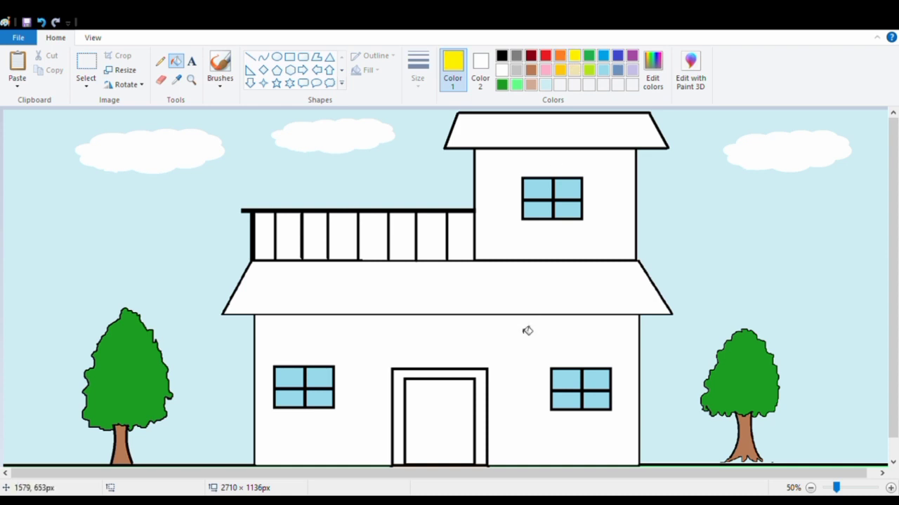
{"action": "left_click", "coordinate": [526, 327]}
Fill the house walls on both storeys with gold
{"action": "left_click", "coordinate": [560, 71]}
{"action": "left_click", "coordinate": [535, 335]}
{"action": "left_click", "coordinate": [609, 205]}
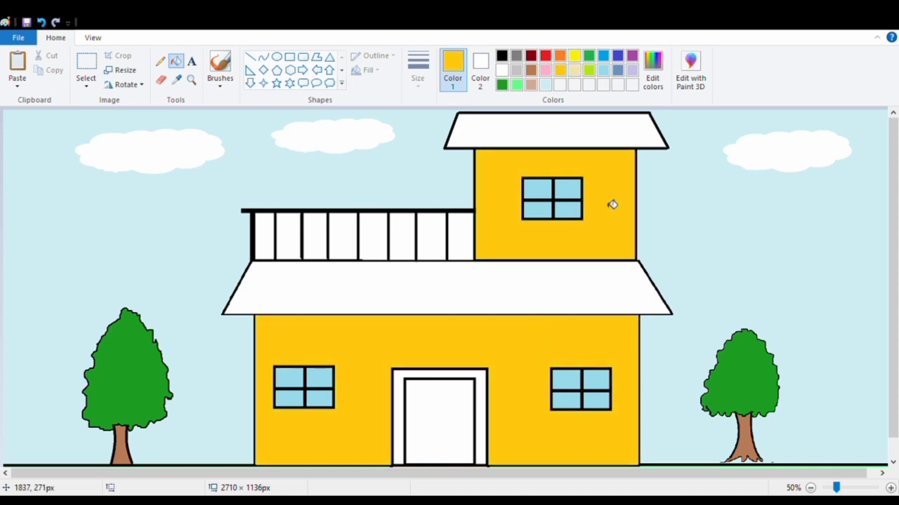
Fill the lower and upper roofs with red
{"action": "left_click", "coordinate": [545, 56]}
{"action": "left_click", "coordinate": [560, 288]}
{"action": "left_click", "coordinate": [594, 133]}
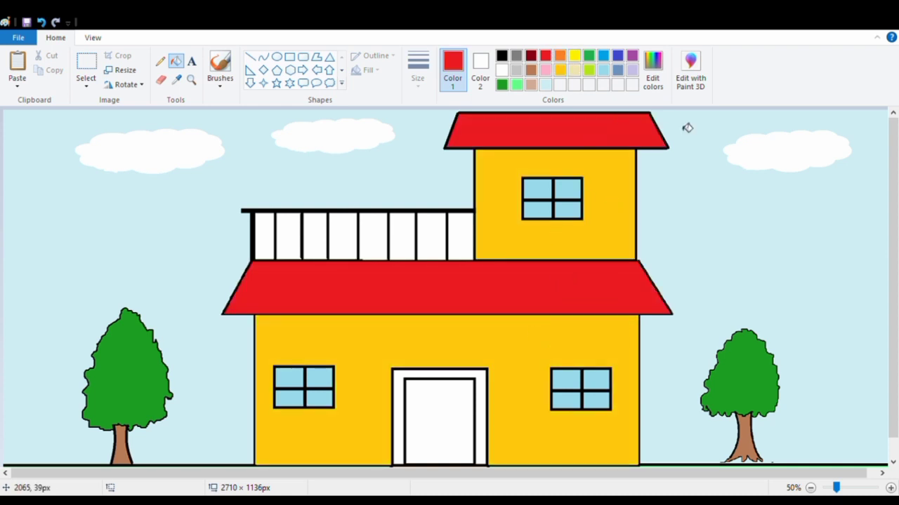
Fill all the gaps between the balcony railing bars with the pale blue of the sky
{"action": "left_click", "coordinate": [574, 85]}
{"action": "left_click", "coordinate": [264, 238]}
{"action": "left_click", "coordinate": [288, 239]}
{"action": "left_click", "coordinate": [315, 242]}
{"action": "left_click", "coordinate": [348, 246]}
{"action": "left_click", "coordinate": [373, 246]}
{"action": "left_click", "coordinate": [402, 247]}
{"action": "left_click", "coordinate": [432, 247]}
{"action": "left_click", "coordinate": [469, 251]}
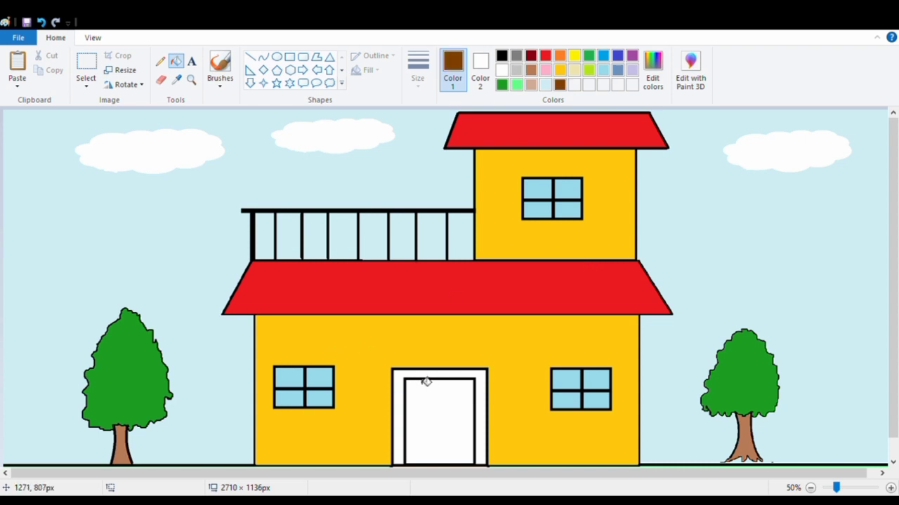
Fill the door frame with dark brown and the door itself with a custom muted brown
{"action": "left_click", "coordinate": [426, 382]}
{"action": "left_click", "coordinate": [530, 70]}
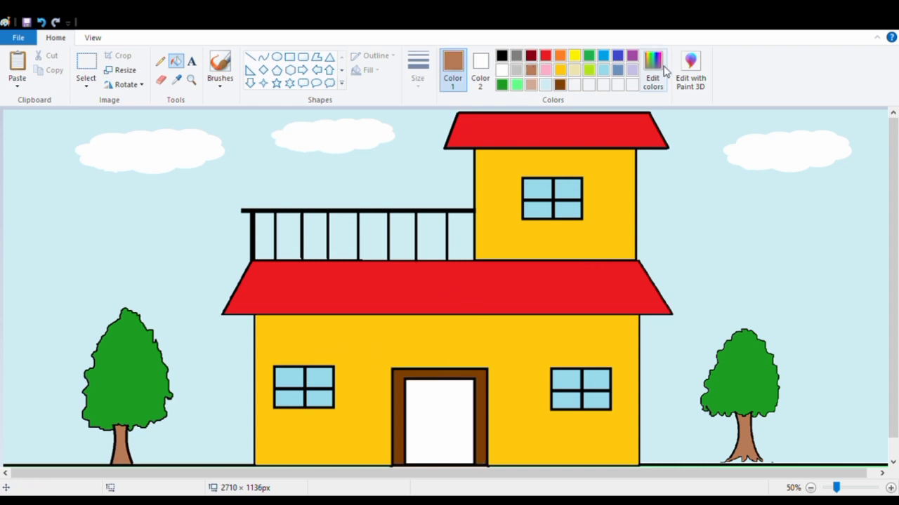
{"action": "left_click", "coordinate": [450, 405]}
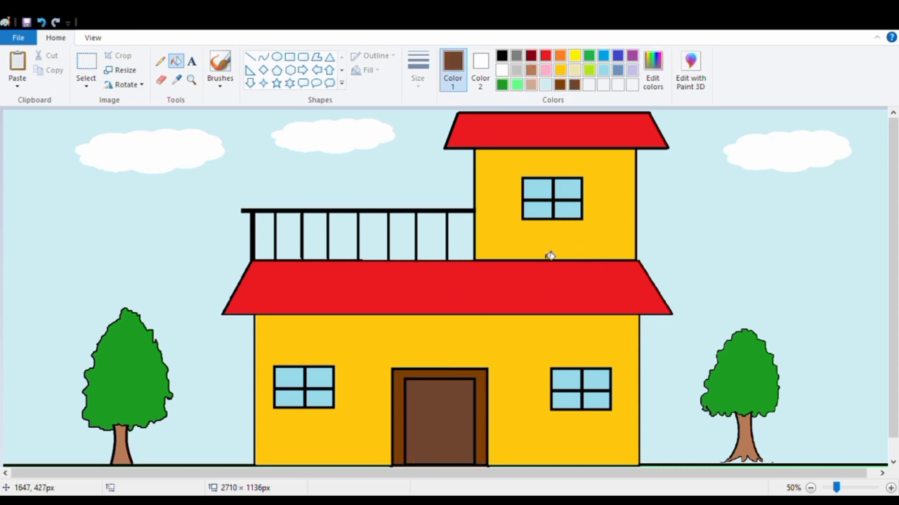
Collapse the ribbon to view the whole finished drawing
{"action": "scroll", "coordinate": [556, 267], "scroll_direction": "down", "scroll_amount": 1}
{"action": "scroll", "coordinate": [558, 254], "scroll_direction": "up", "scroll_amount": 1}
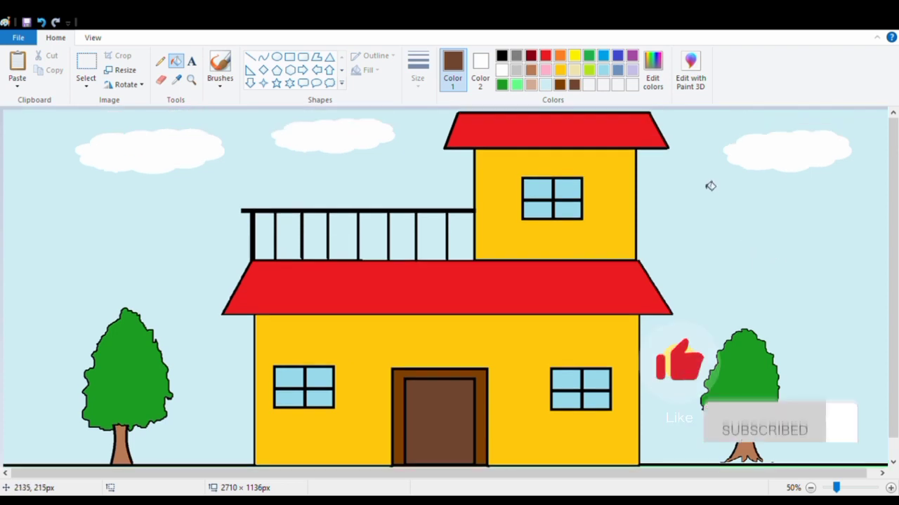
{"action": "left_click", "coordinate": [876, 37]}
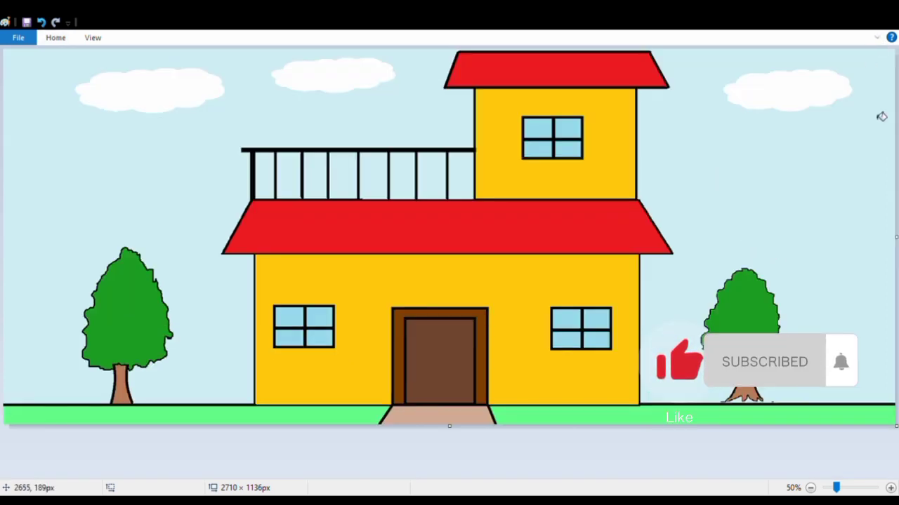